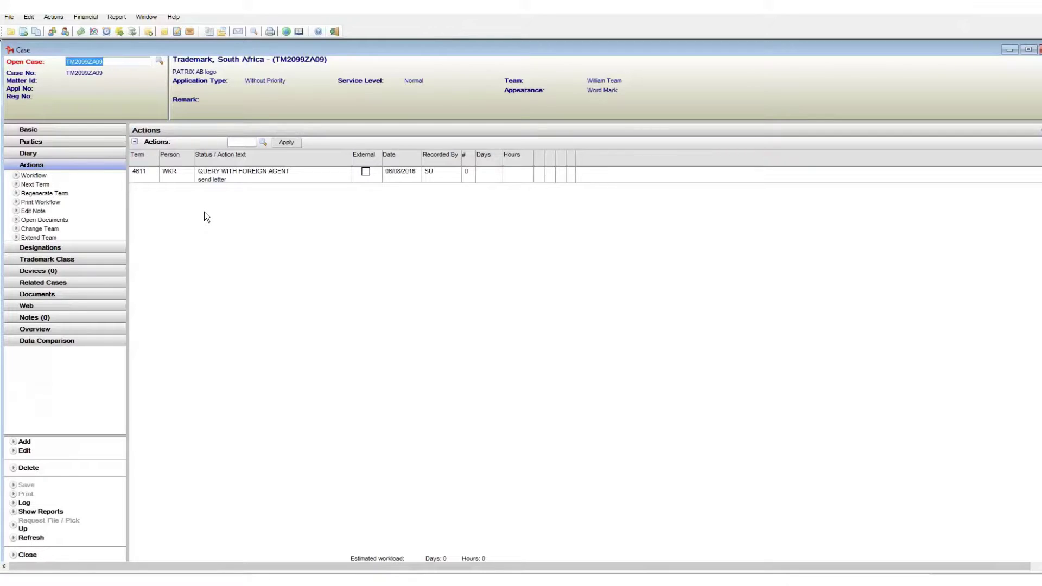
Generate the TM002 Renewal Letter for the open case as a Word document and close it
left_click(175, 31)
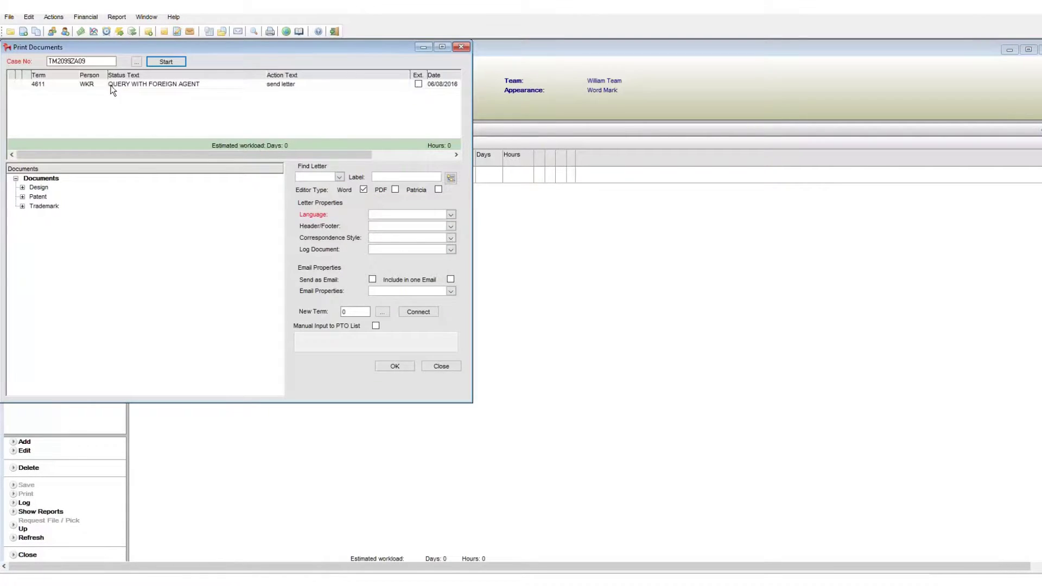
left_click(317, 177)
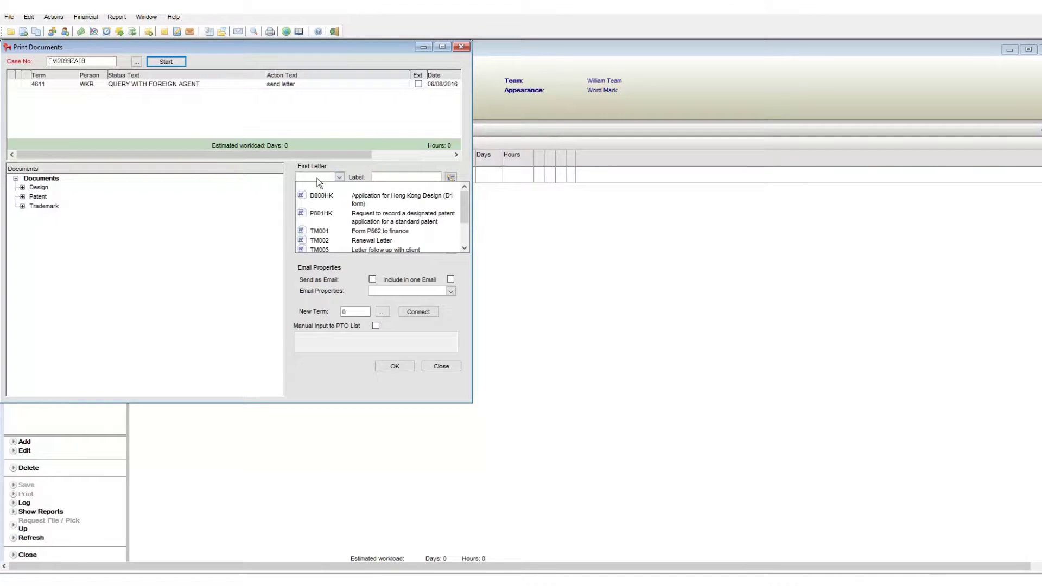
type("TM002")
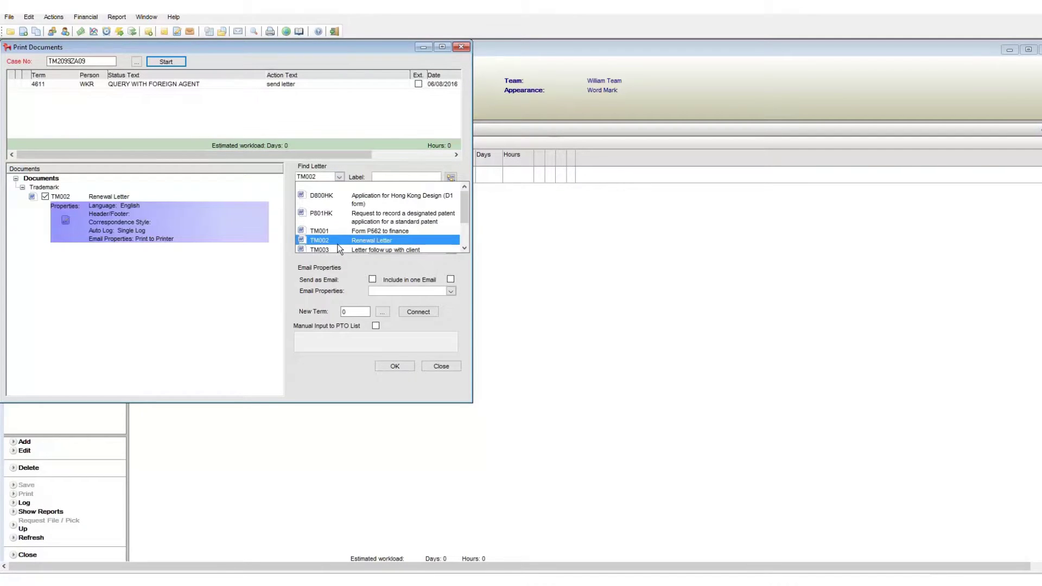
key("Return")
left_click(395, 365)
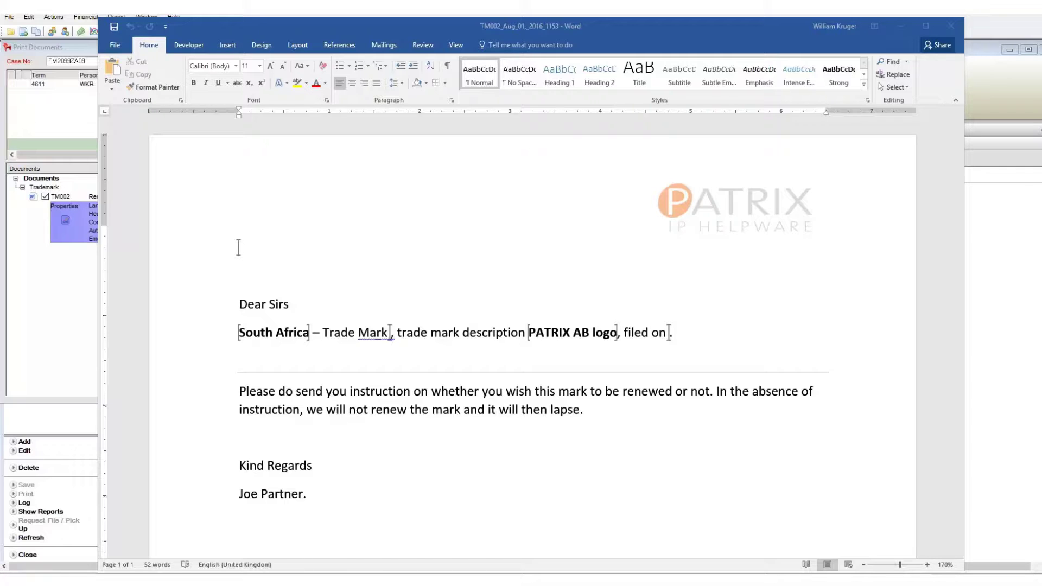
left_click(953, 26)
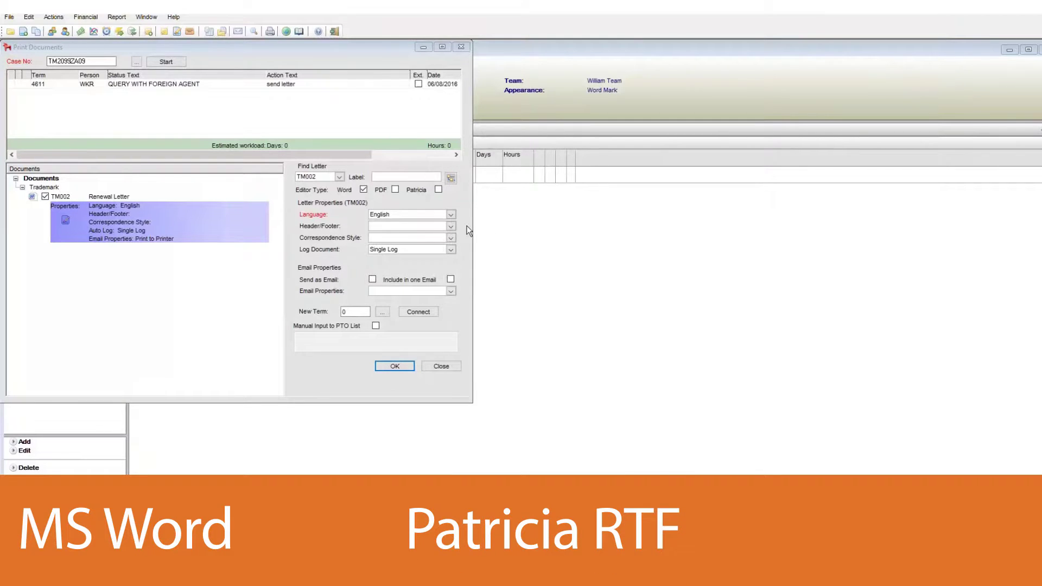
Include the Patricia and PDF editor types in the document printing filter and close the dialog
left_click(439, 190)
left_click(396, 190)
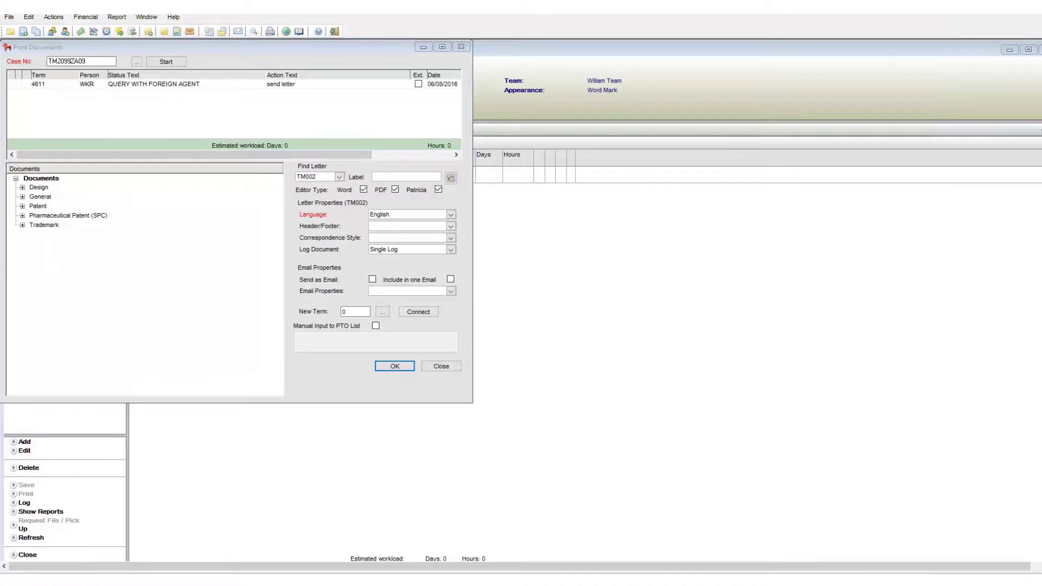
left_click(453, 369)
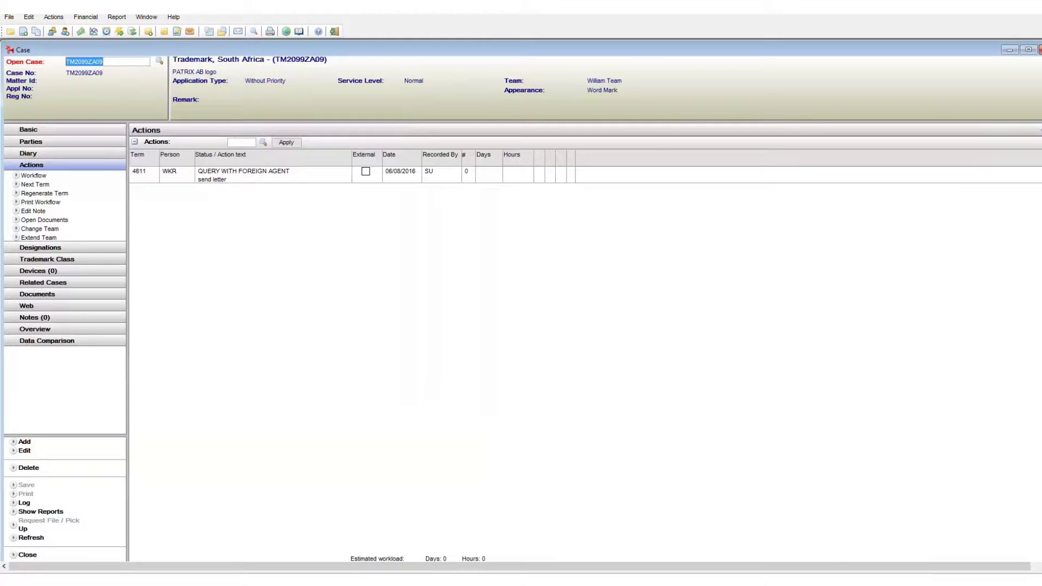
Reopen document printing for the case and choose TM002 Renewal Letter from the available letters
left_click(177, 31)
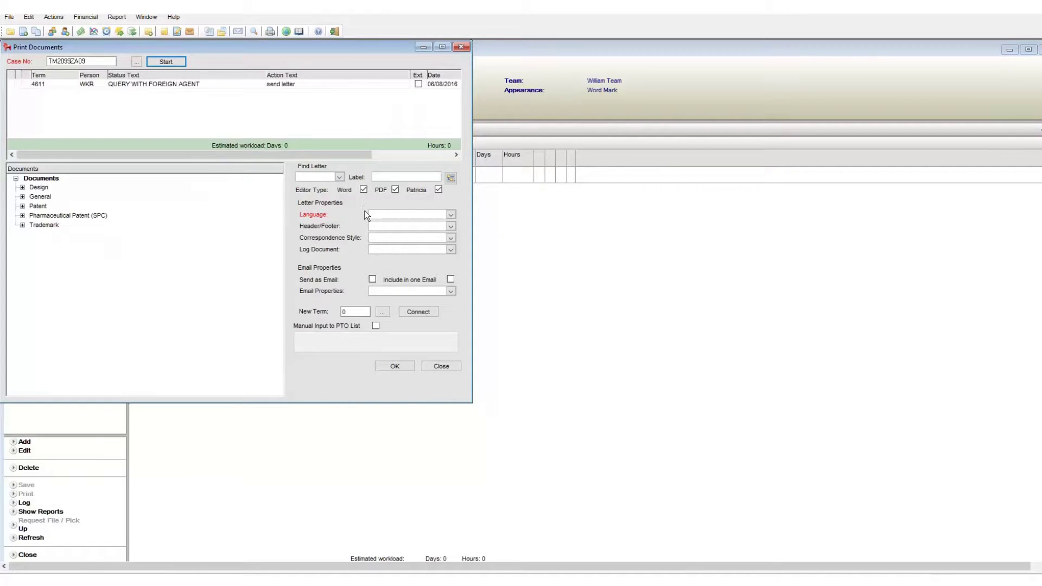
left_click(340, 177)
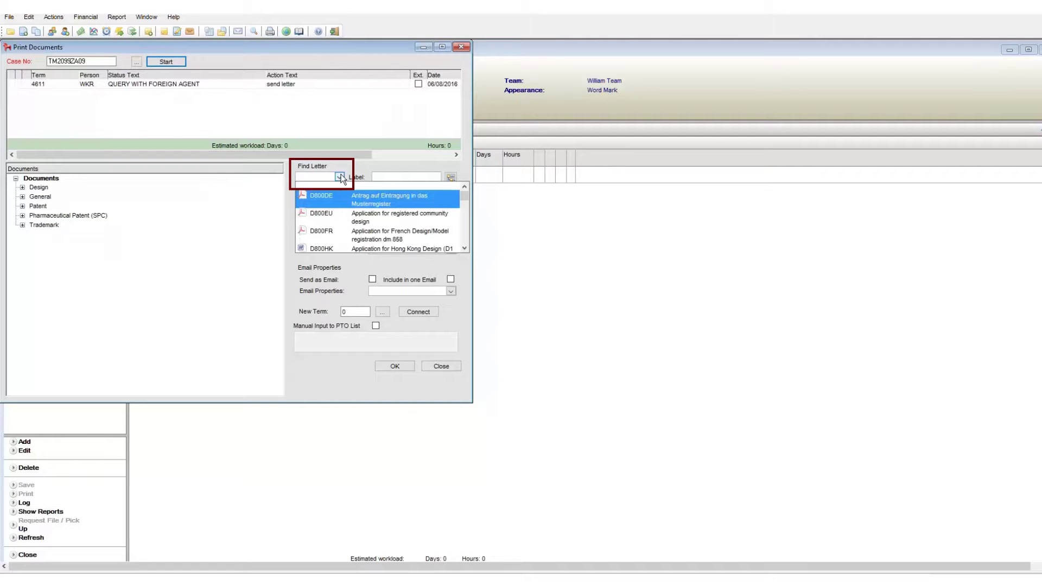
left_click_drag(465, 195, 467, 220)
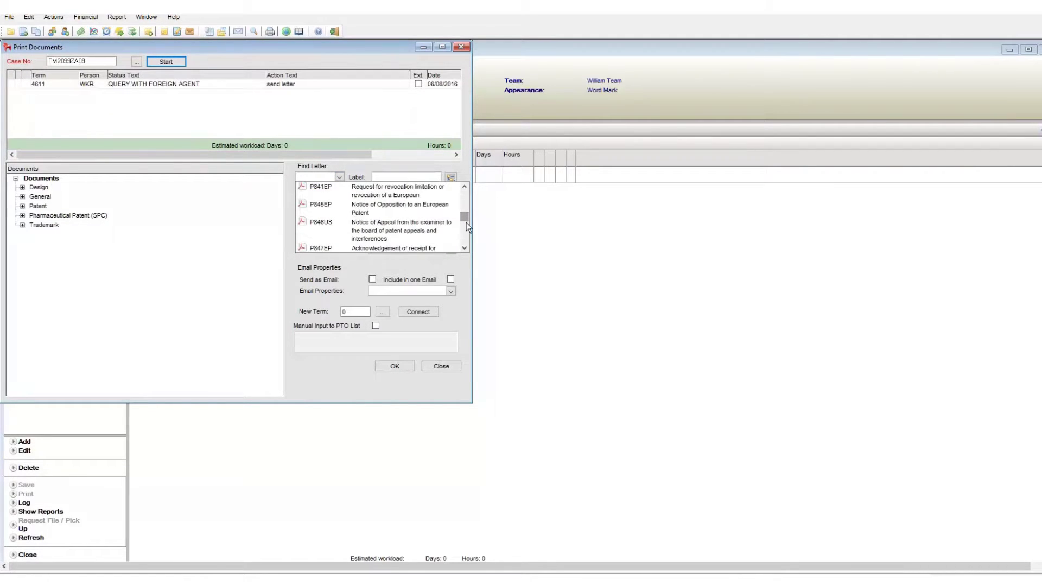
left_click(373, 196)
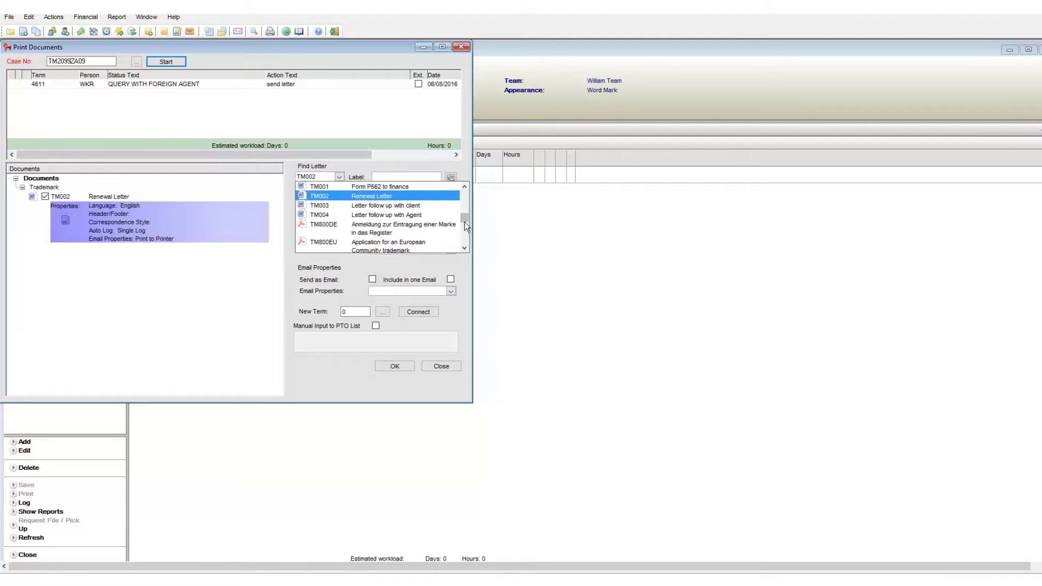
left_click(373, 201)
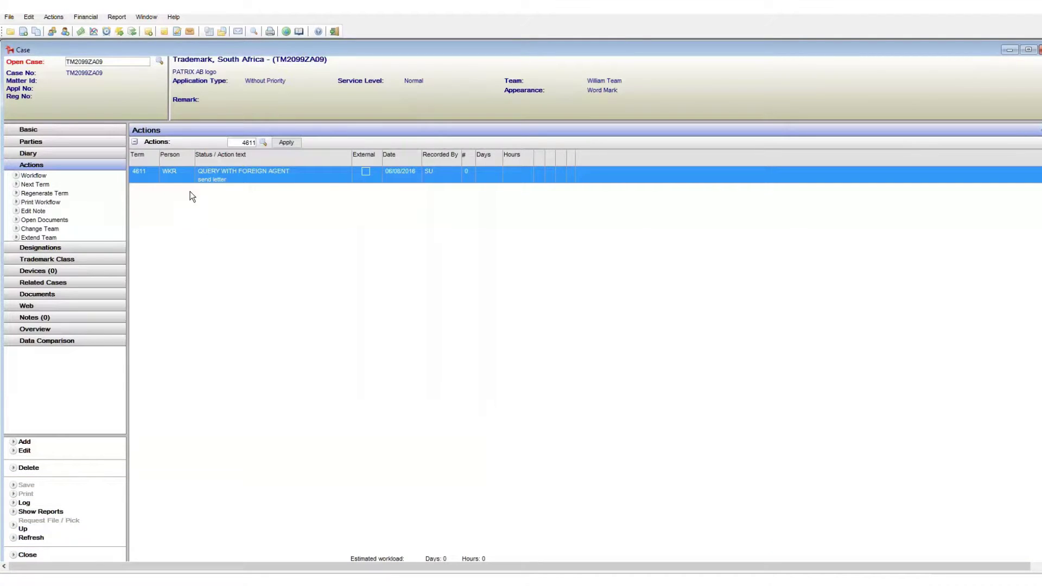
Open case TM2099ZA08
left_click(116, 61)
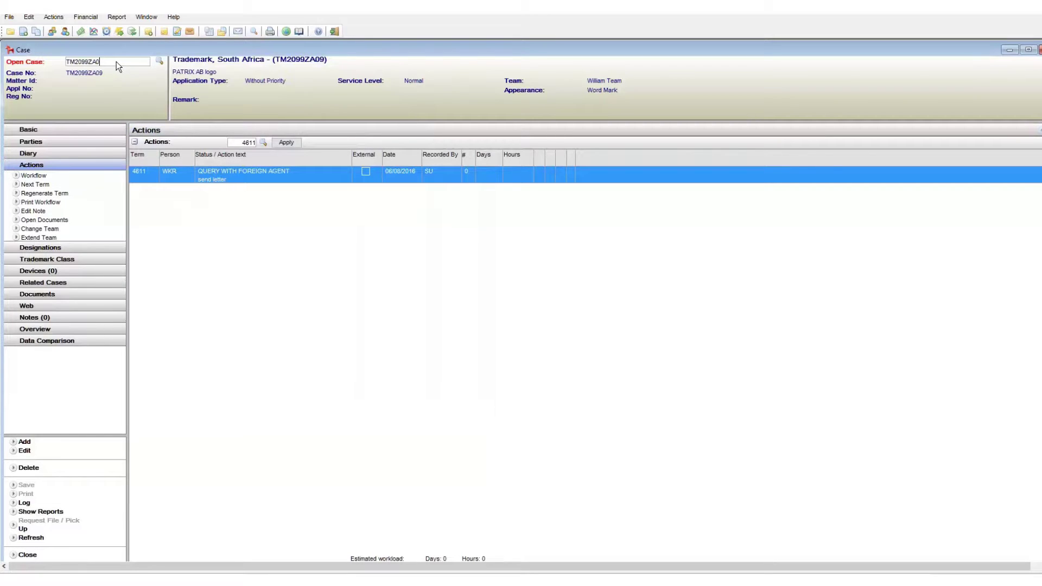
type("8")
key("Return")
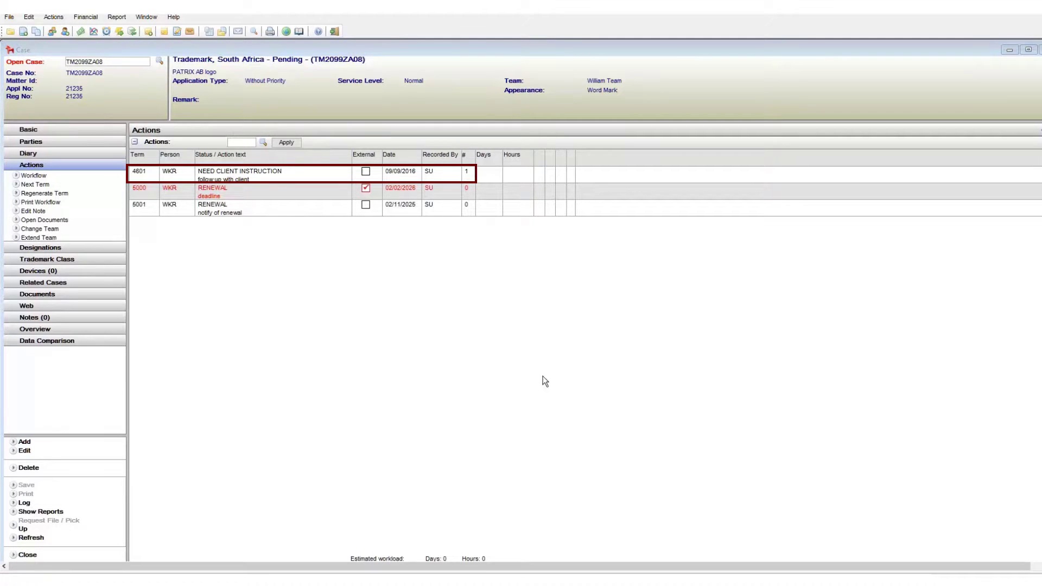
Open document printing for this case and list the letters linked to term 4601, NEED CLIENT INSTRUCTION
left_click(302, 177)
left_click(188, 31)
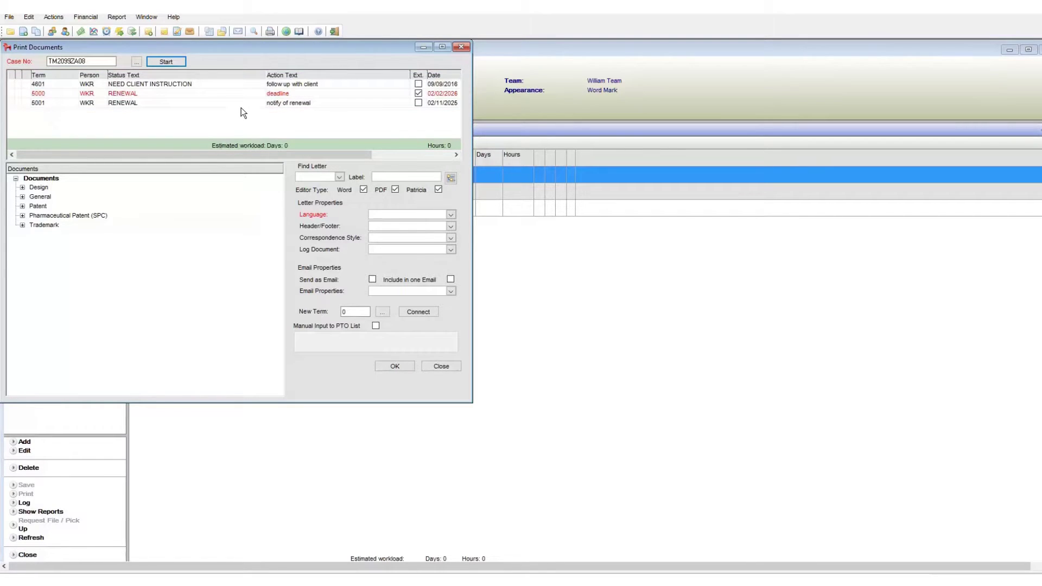
left_click(230, 83)
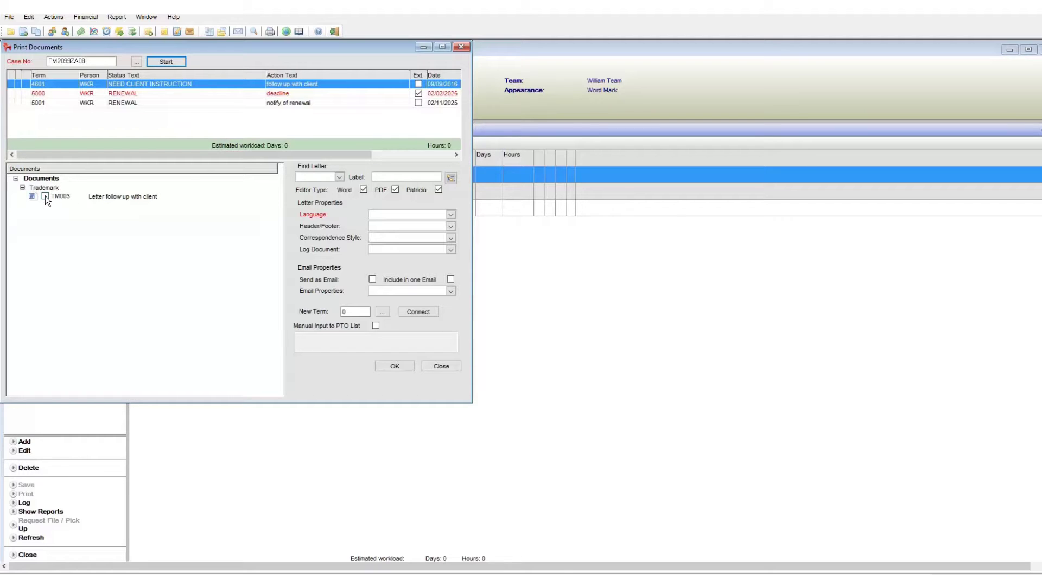
Generate the TM002 Renewal Letter for term 5001, notify of renewal, and check it among the case's logged documents
left_click(287, 103)
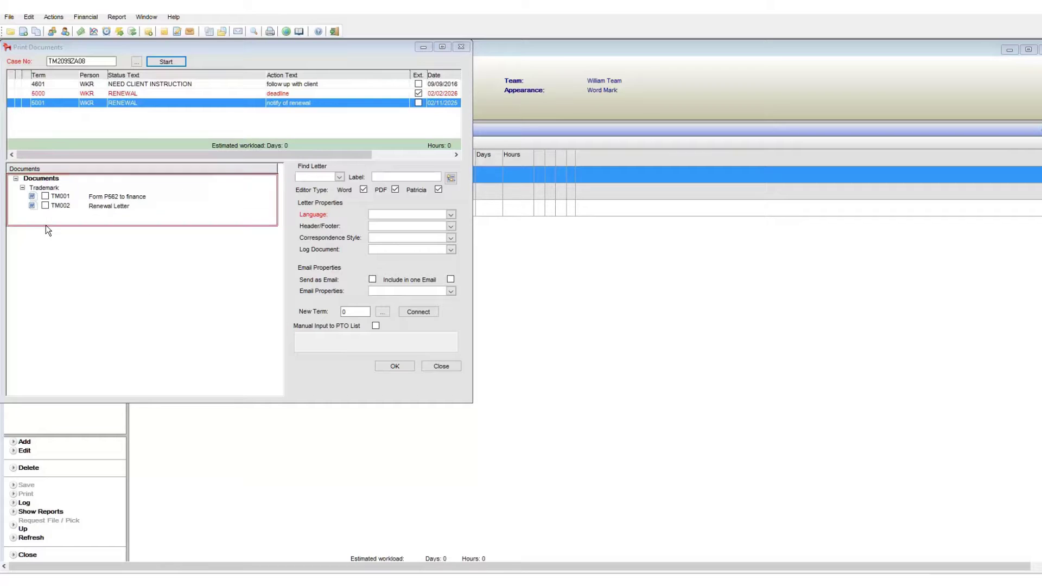
left_click(45, 206)
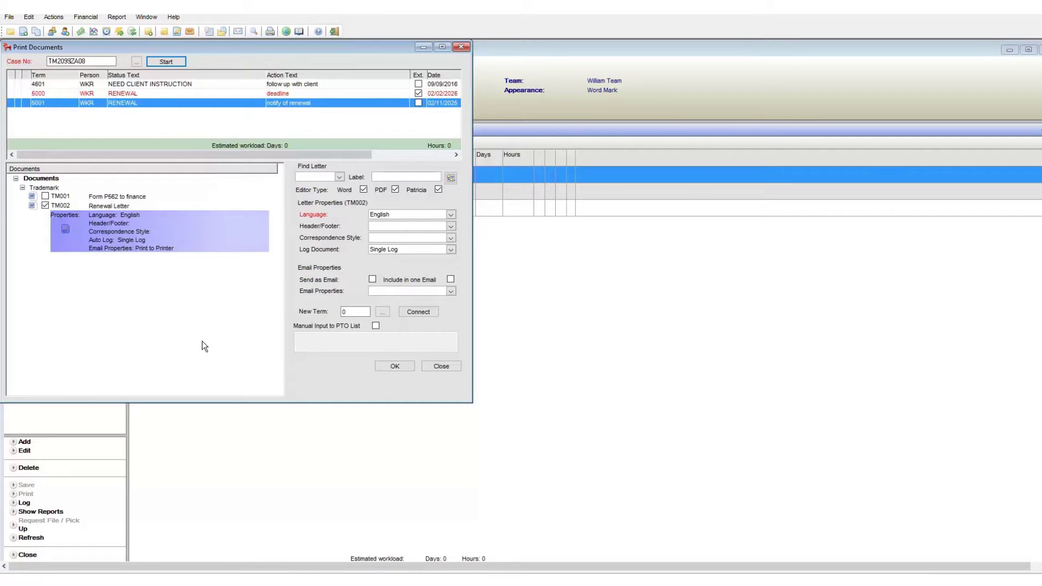
left_click(406, 365)
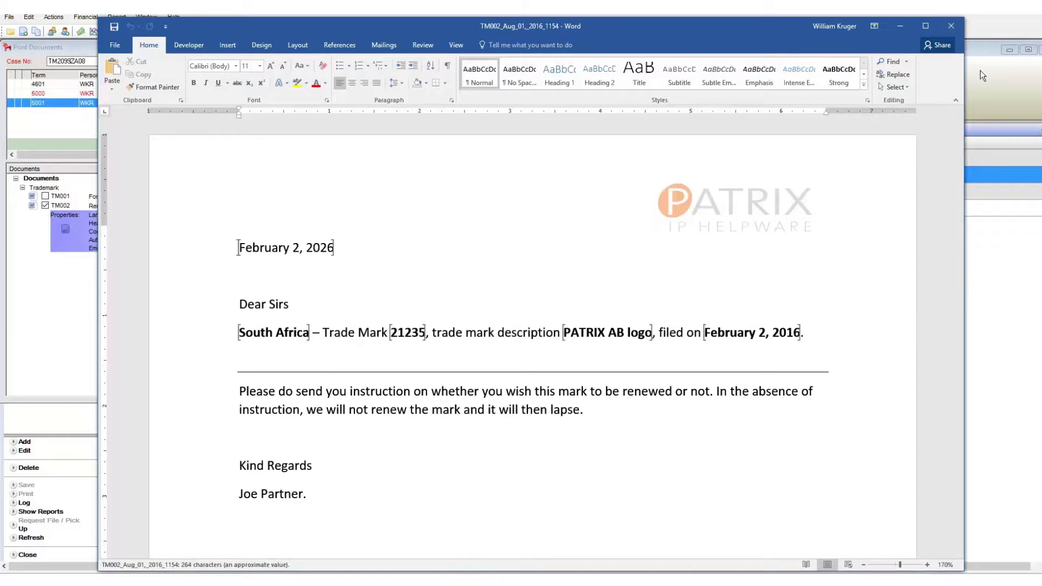
left_click(955, 27)
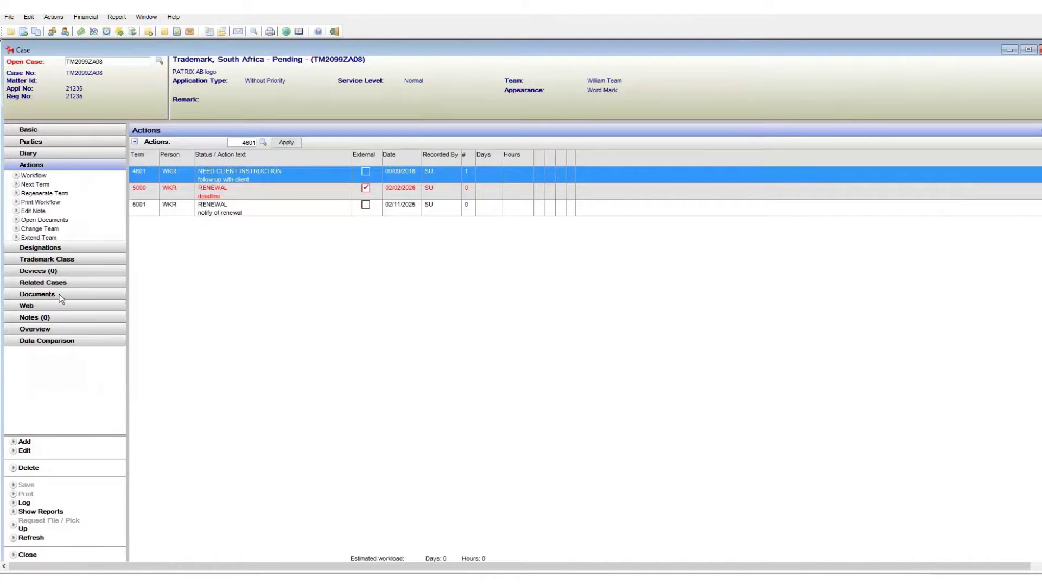
left_click(58, 294)
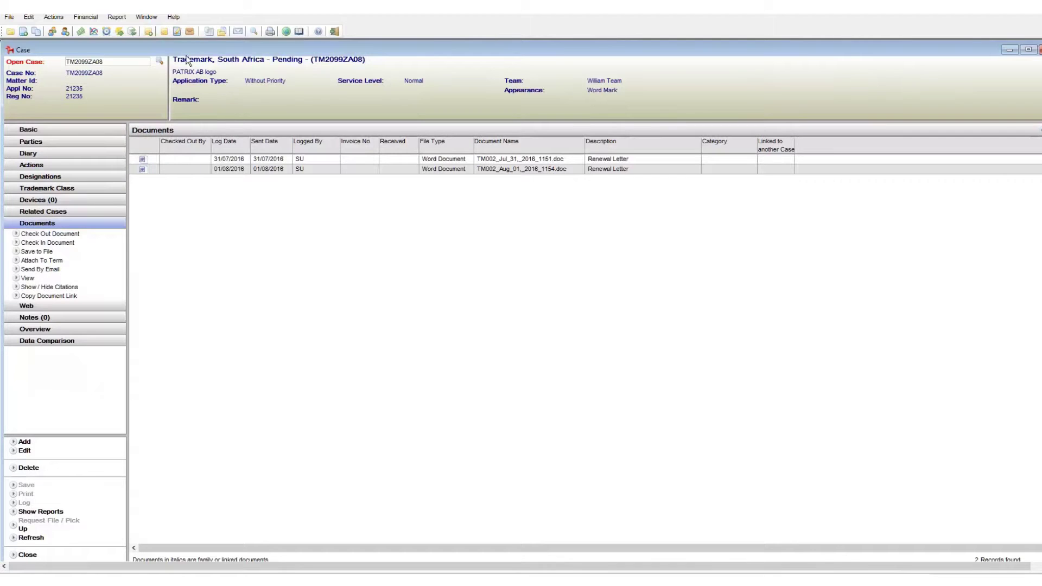
Reopen document printing and select both TM001 Form P562 to finance and TM002 Renewal Letter for term 5001
left_click(177, 32)
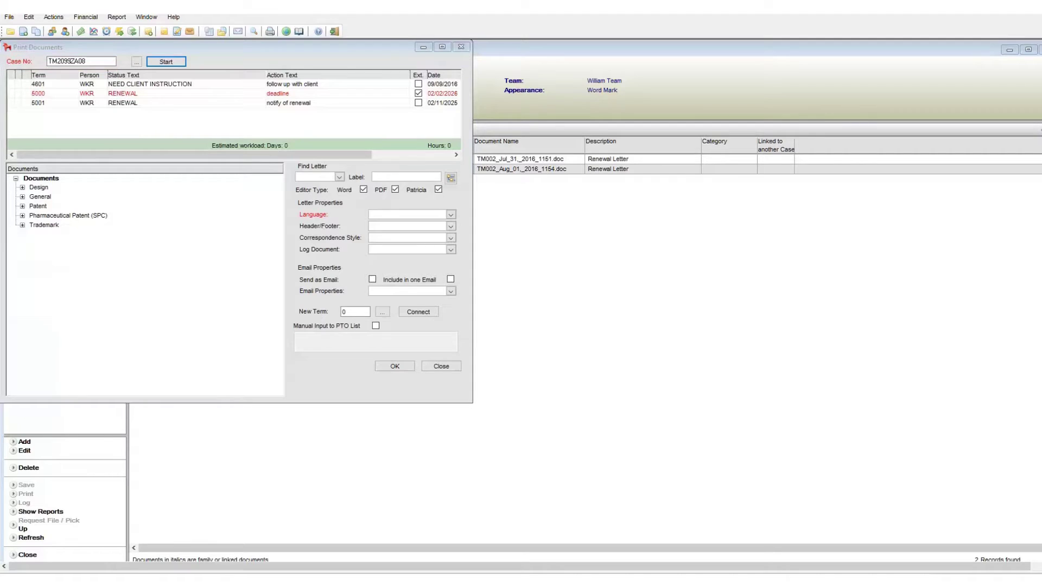
left_click_drag(358, 50, 397, 84)
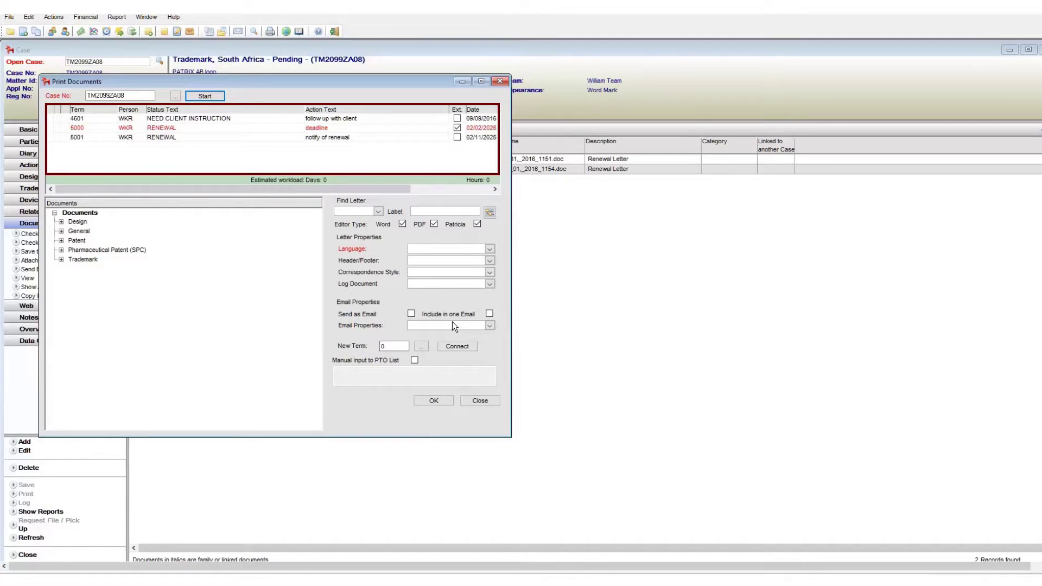
left_click(343, 119)
left_click(321, 137)
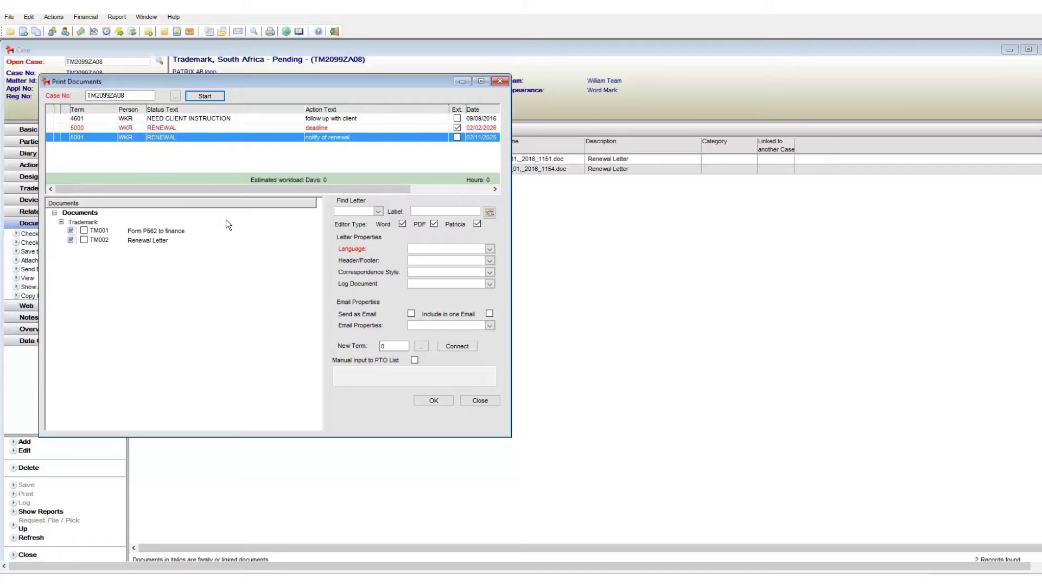
left_click(84, 230)
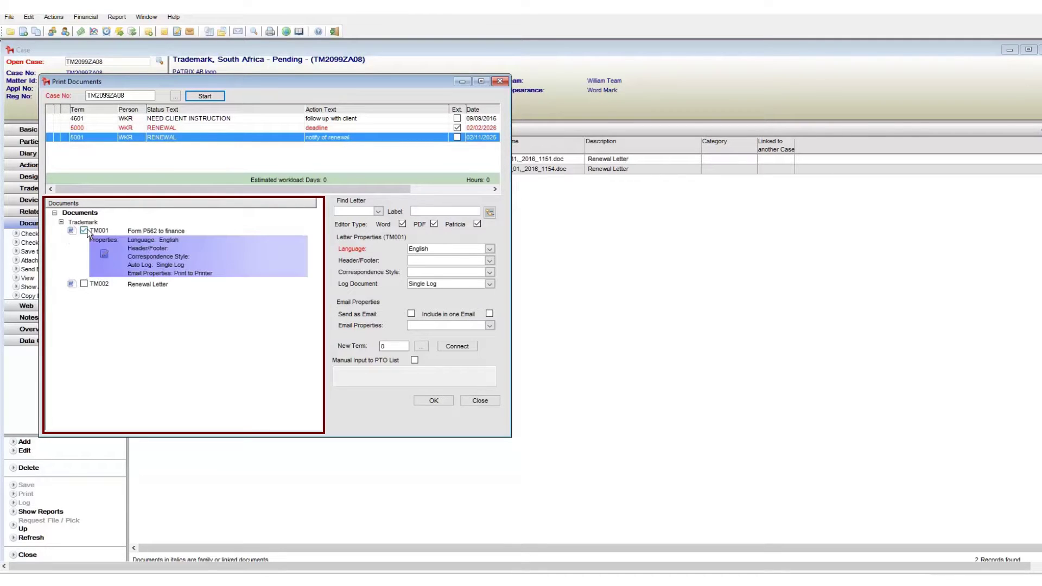
left_click(83, 284)
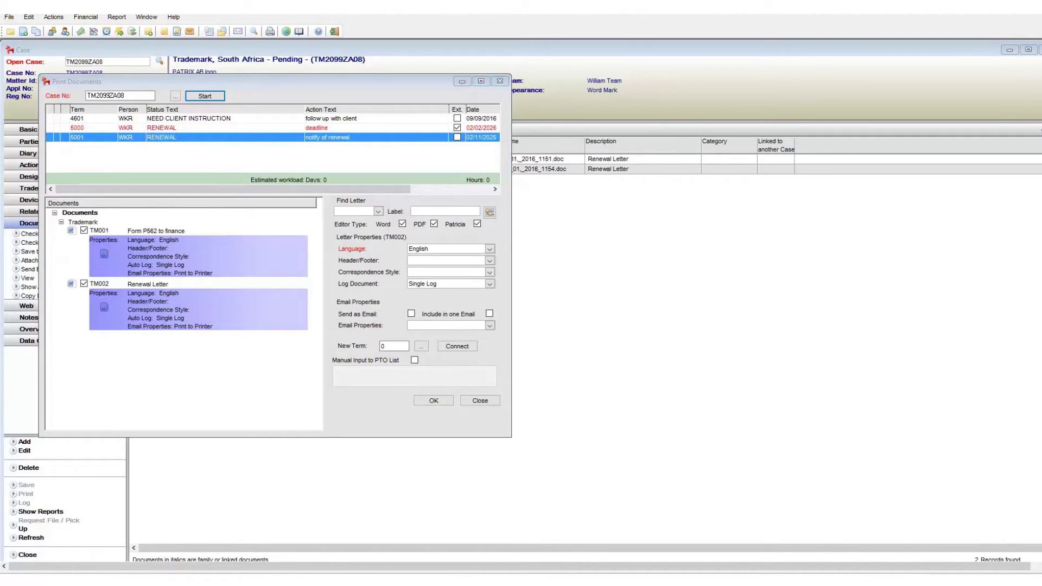
Find letter D800HK, Application for Hong Kong Design, and enter Renewal as the label
left_click(378, 211)
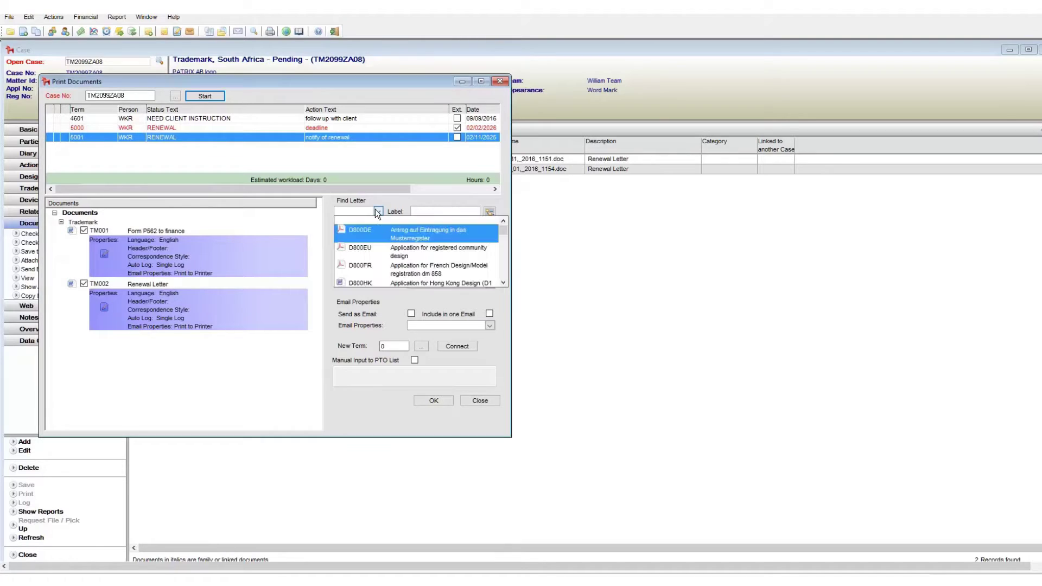
left_click(411, 283)
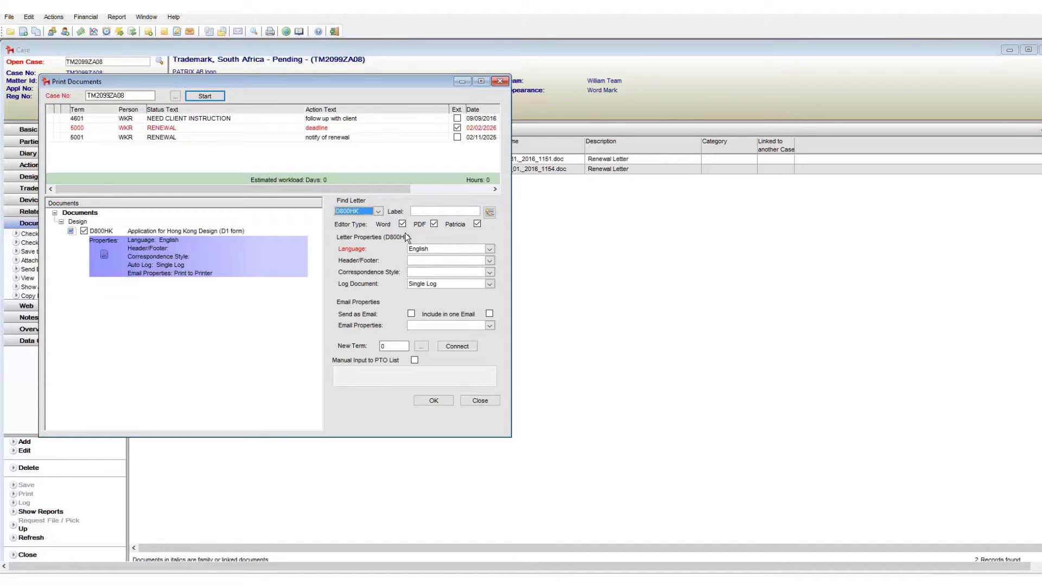
left_click(427, 210)
type("Renewal")
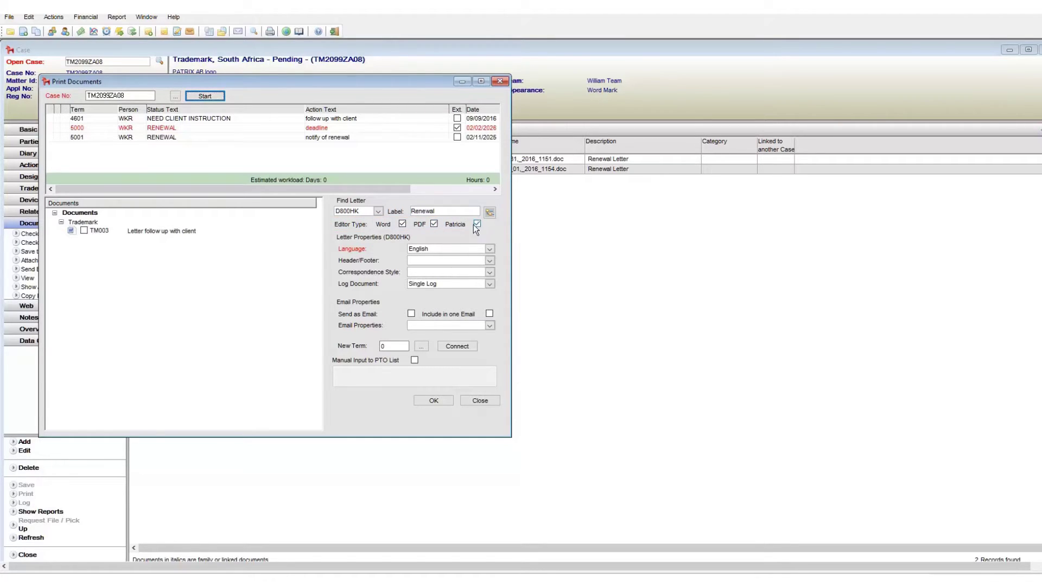
Exclude the PDF and Patricia editor types, leaving only Word, and review the letters available for selection
left_click(434, 224)
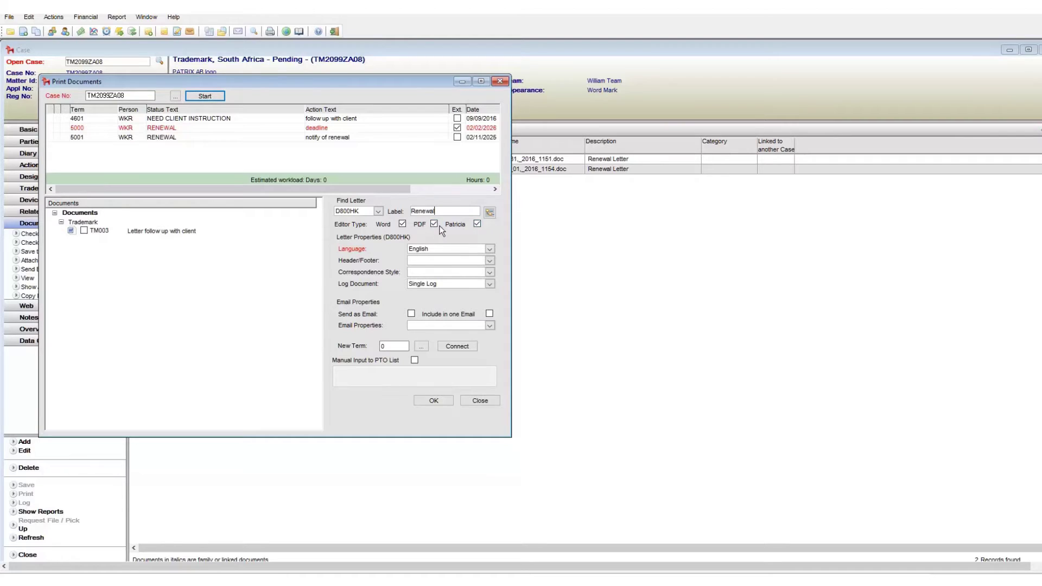
left_click(467, 224)
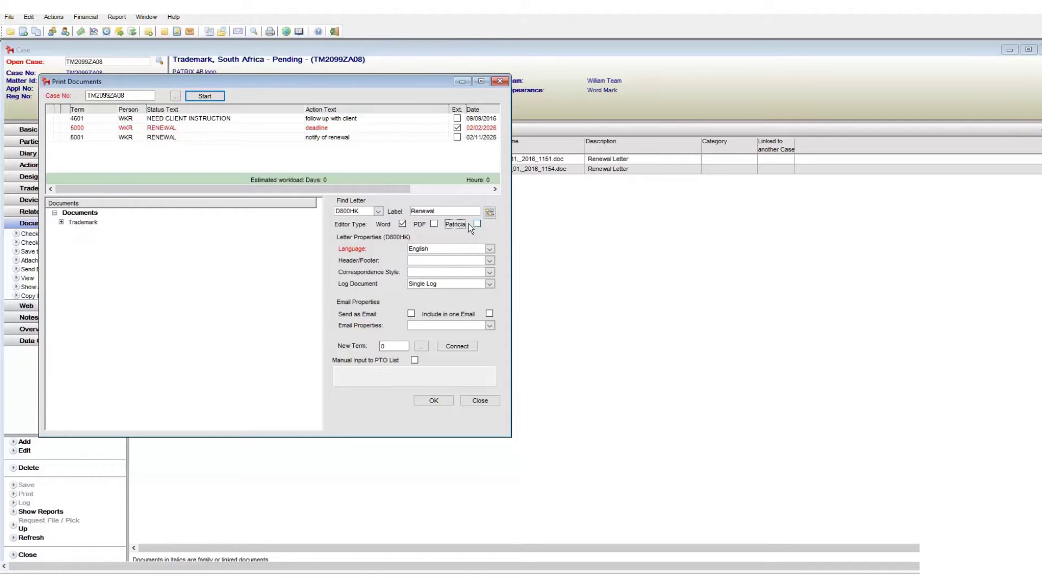
left_click(378, 212)
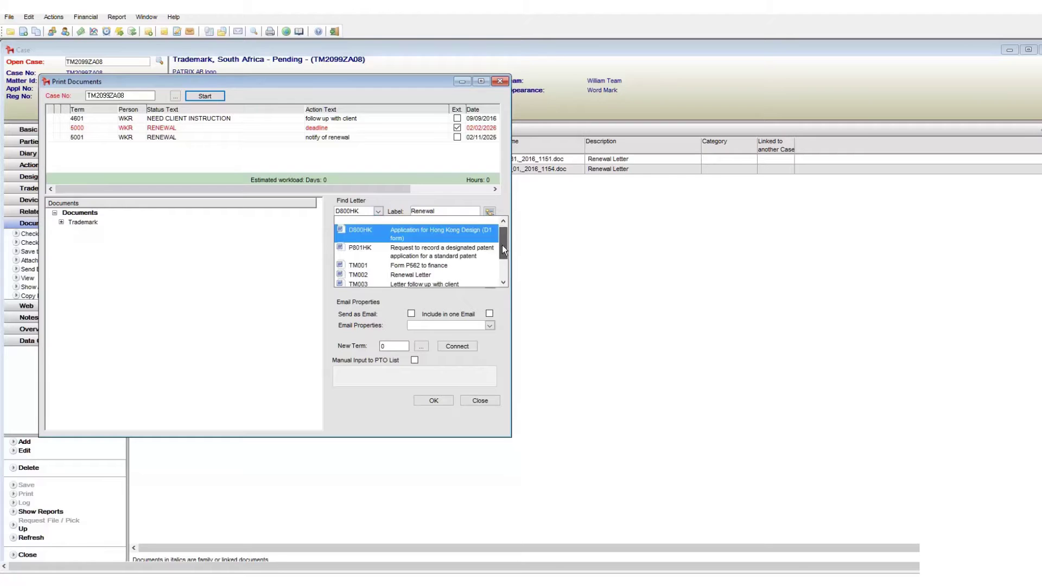
mouse_move(503, 245)
left_mouse_down()
mouse_move(498, 217)
mouse_move(503, 258)
mouse_move(498, 231)
mouse_move(496, 247)
left_mouse_up()
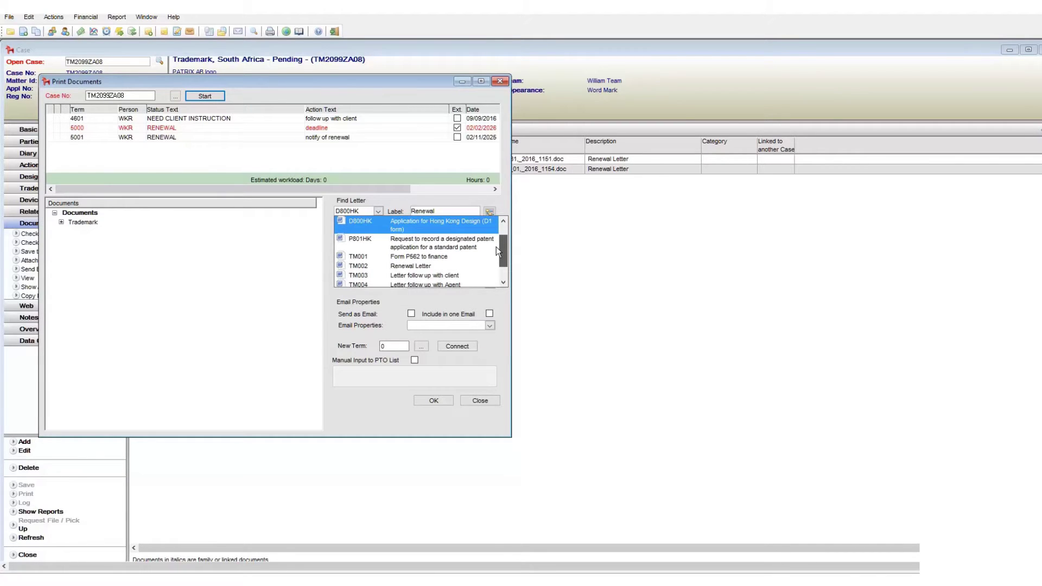
left_click(491, 353)
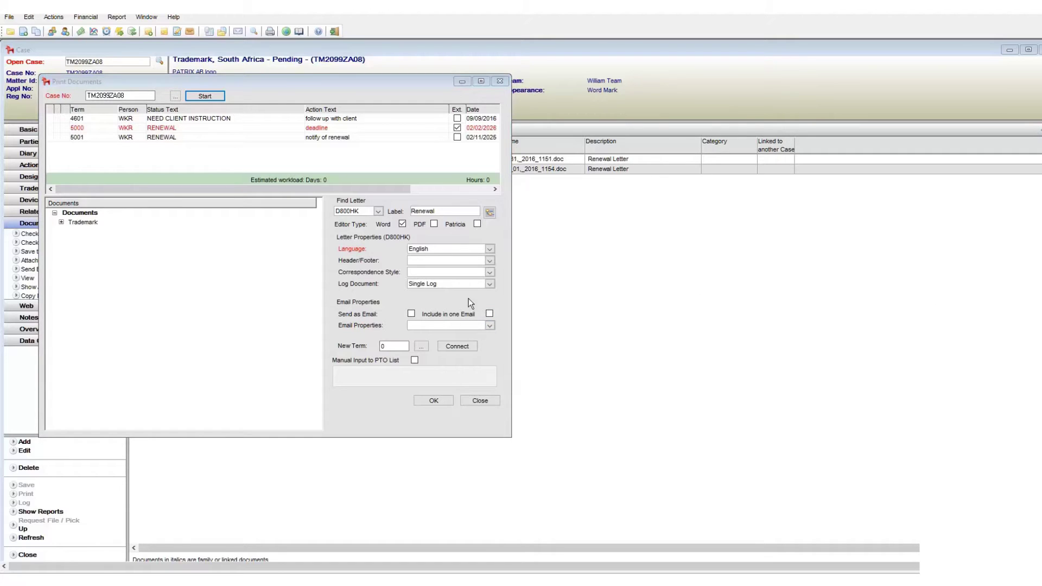
left_click(489, 248)
left_click(487, 245)
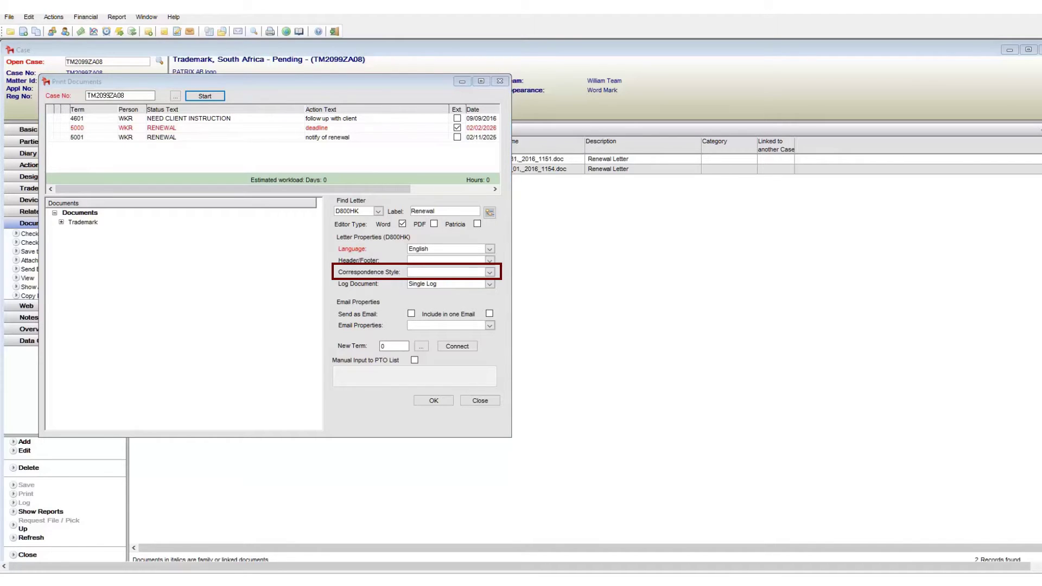
Try the No logging option for letter D800HK, then return its document logging to Single Log
left_click(490, 284)
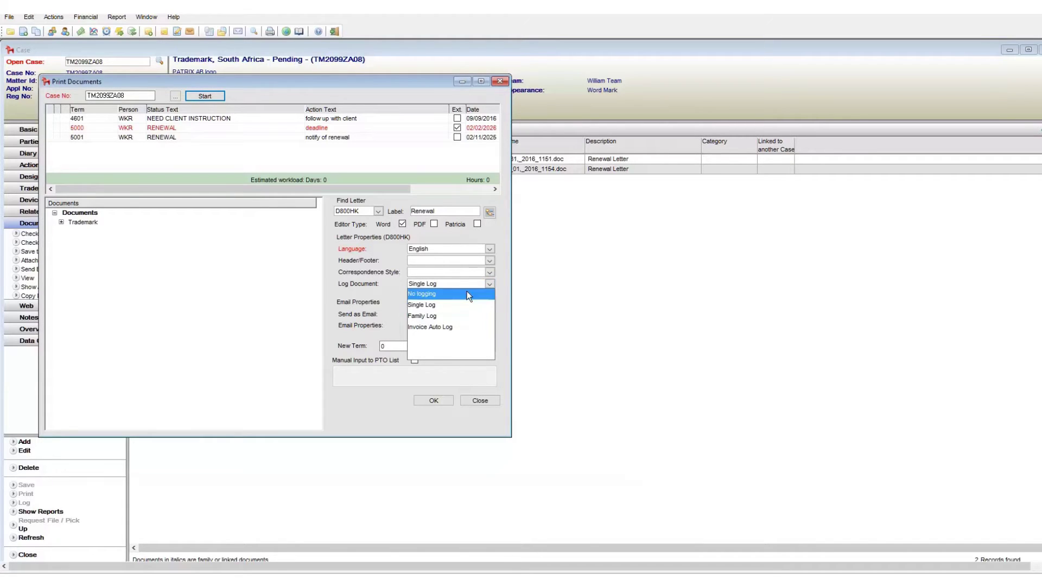
left_click(467, 293)
left_click(494, 364)
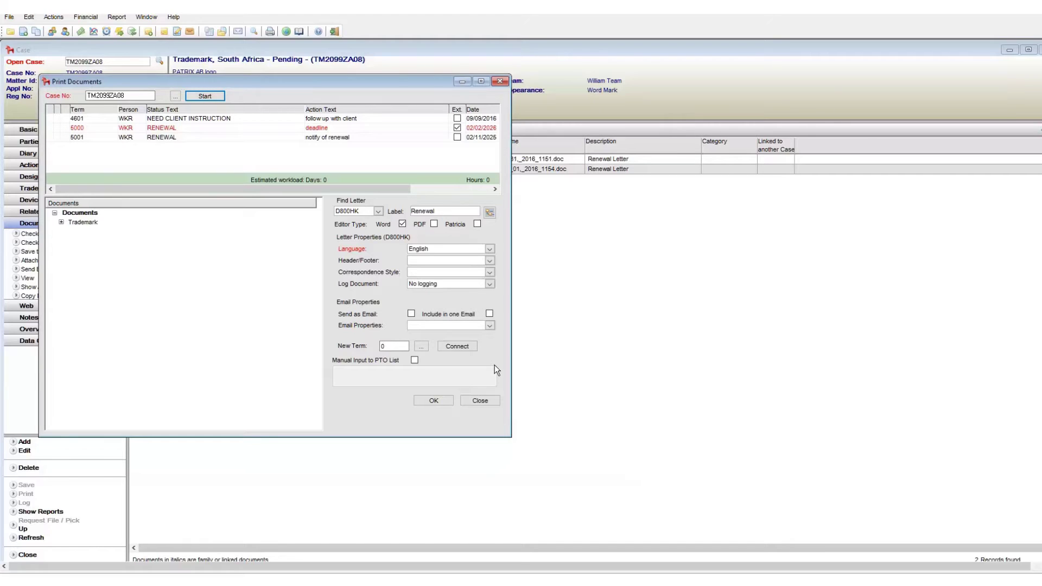
left_click(490, 284)
left_click(462, 302)
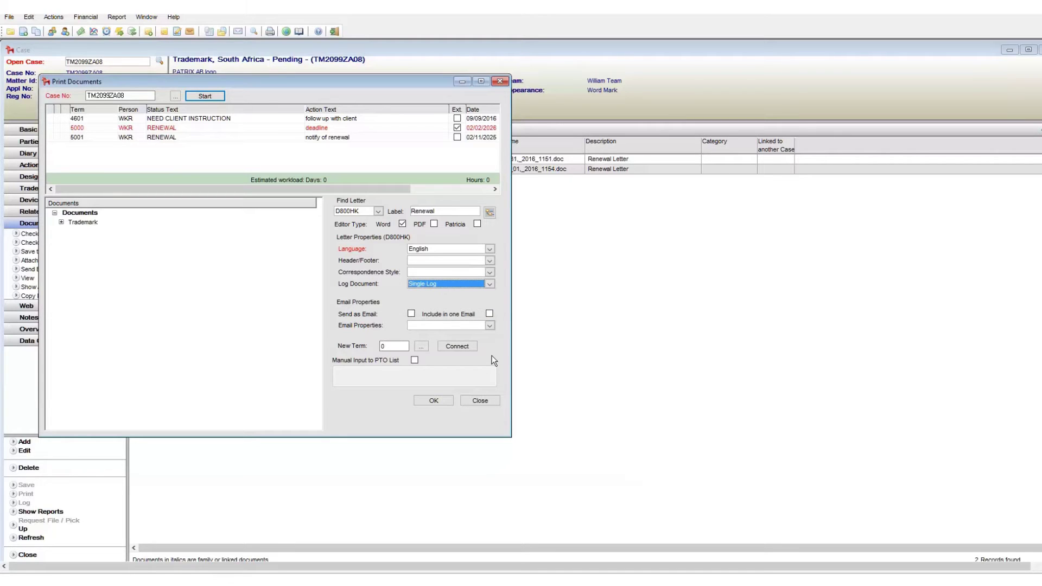
Set letter D800HK to Family Log and to be sent as email with the letter included in the email
left_click(491, 283)
left_click(477, 315)
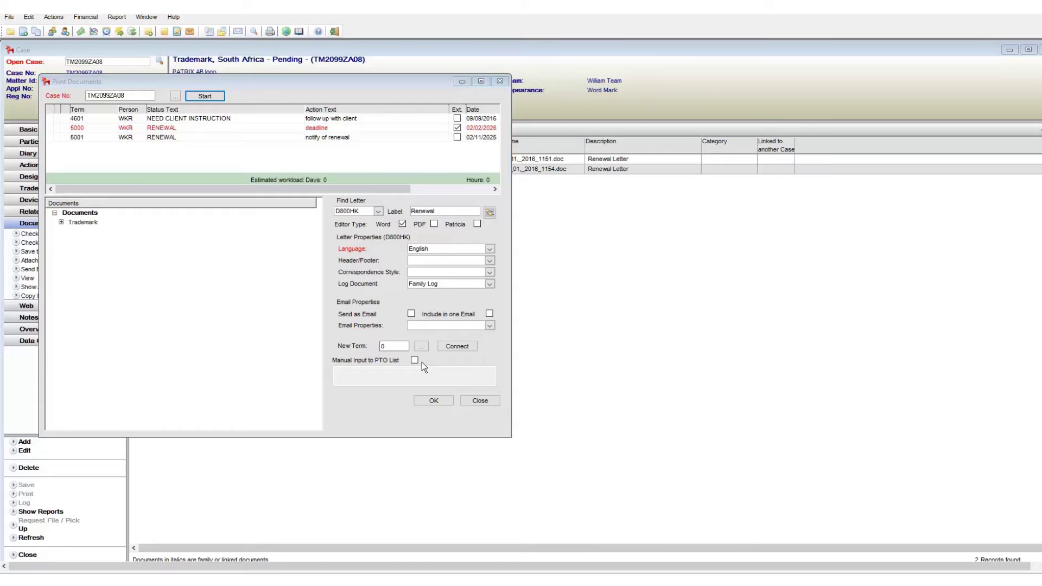
left_click(411, 314)
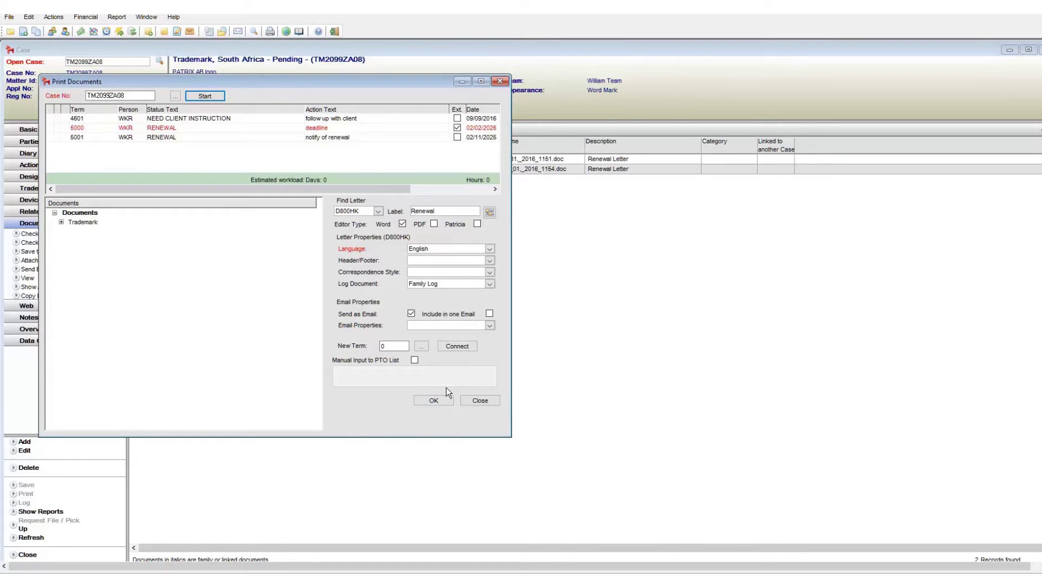
left_click(480, 326)
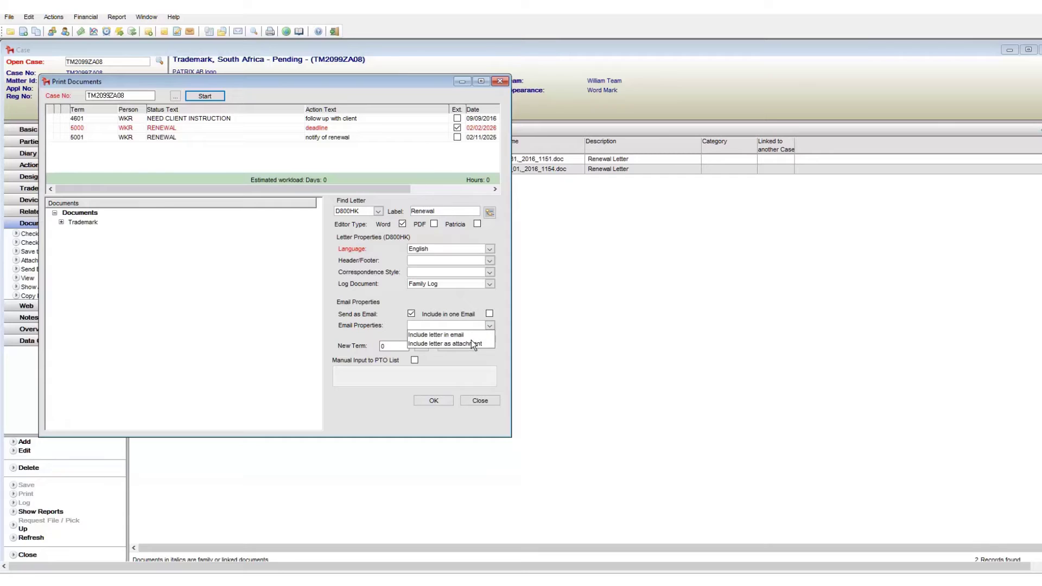
left_click(471, 336)
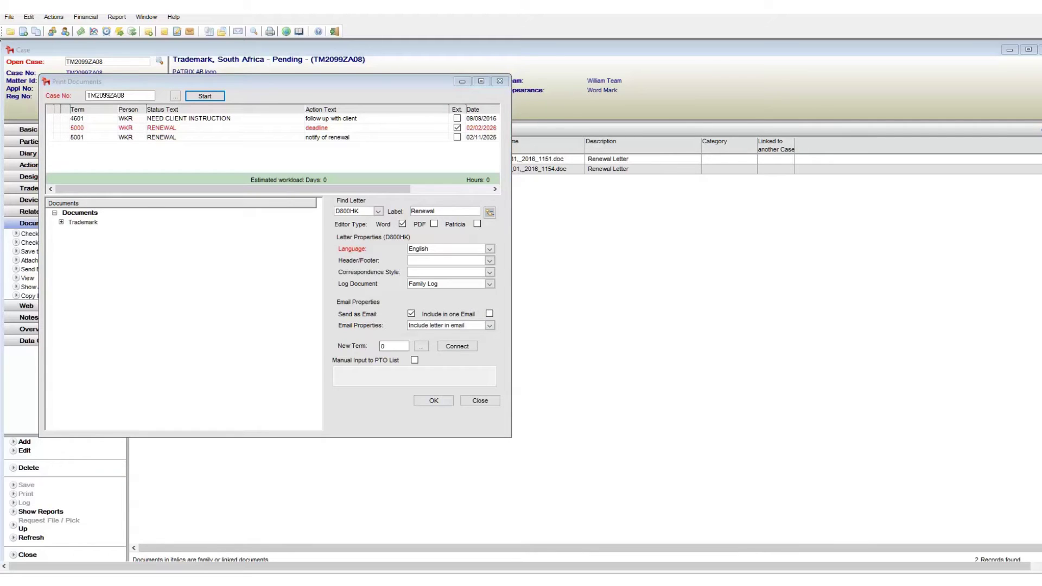
Select TM003 Letter follow up with client for term 4601, follow up with client
left_click(210, 118)
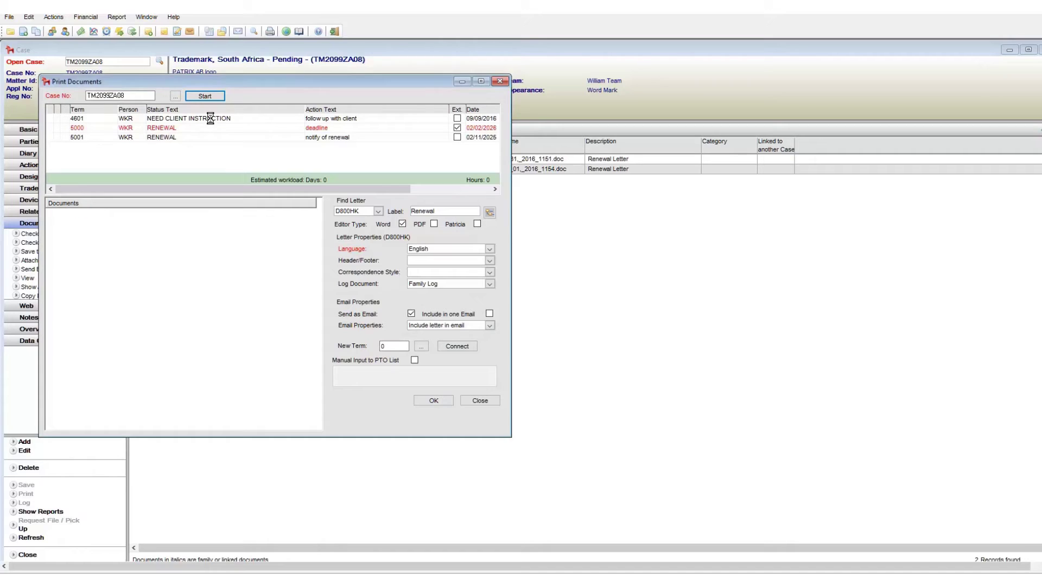
left_click(84, 230)
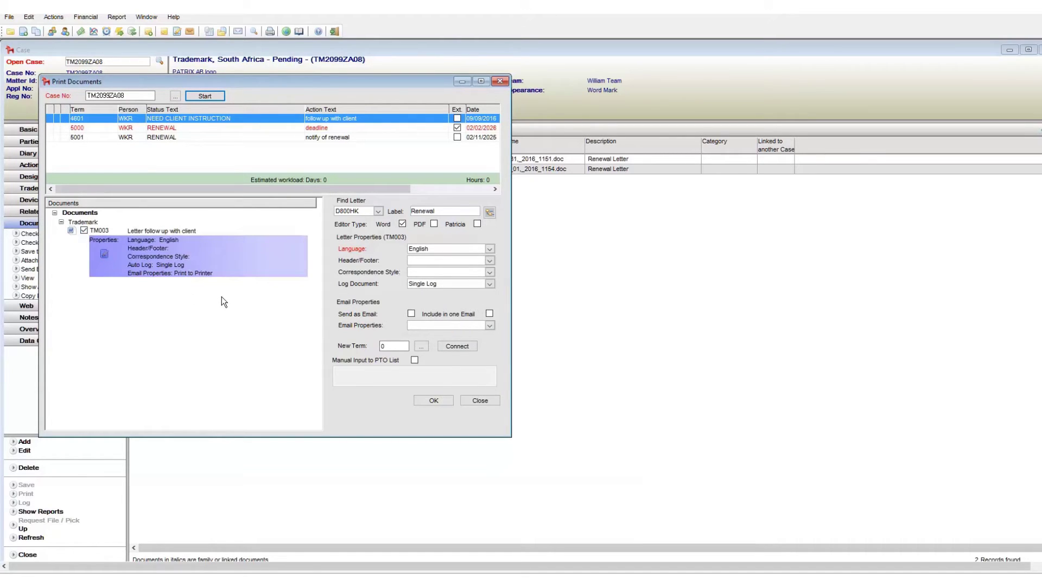
Generate TM001 Form P562 to finance and TM002 Renewal Letter together for term 5001, notify of renewal
left_click(341, 139)
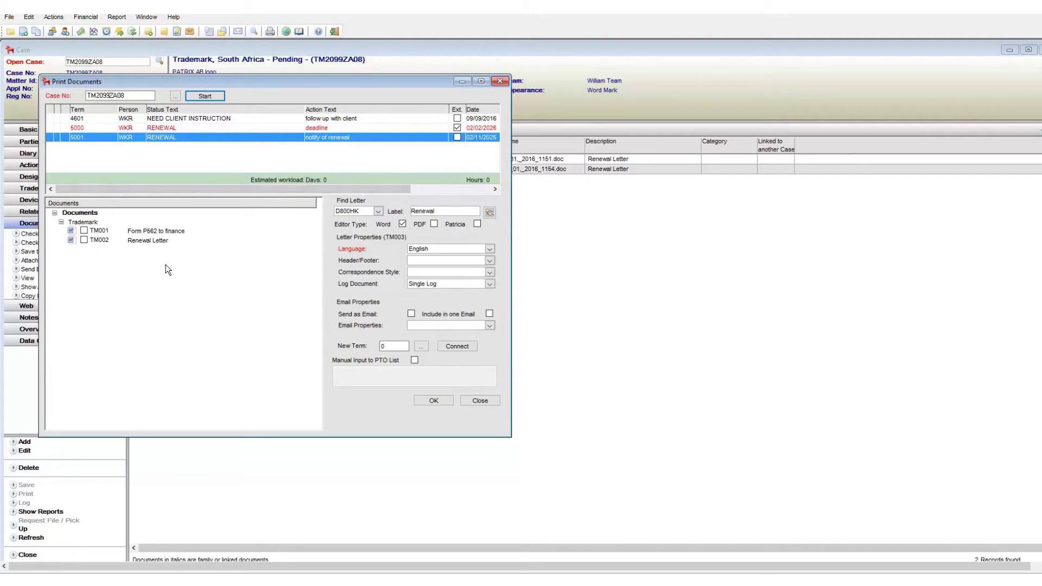
left_click(84, 231)
left_click(84, 284)
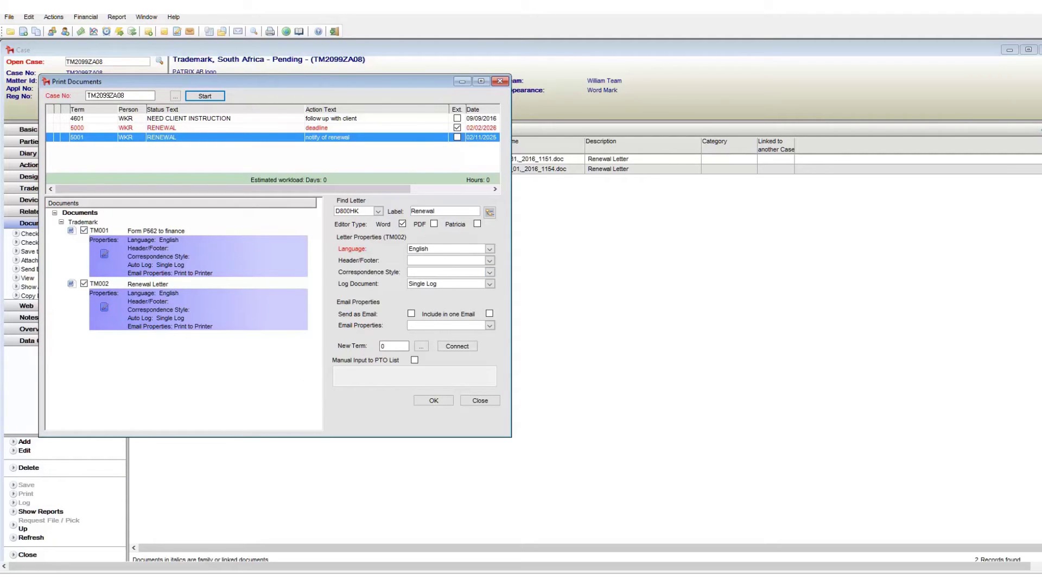
left_click(434, 401)
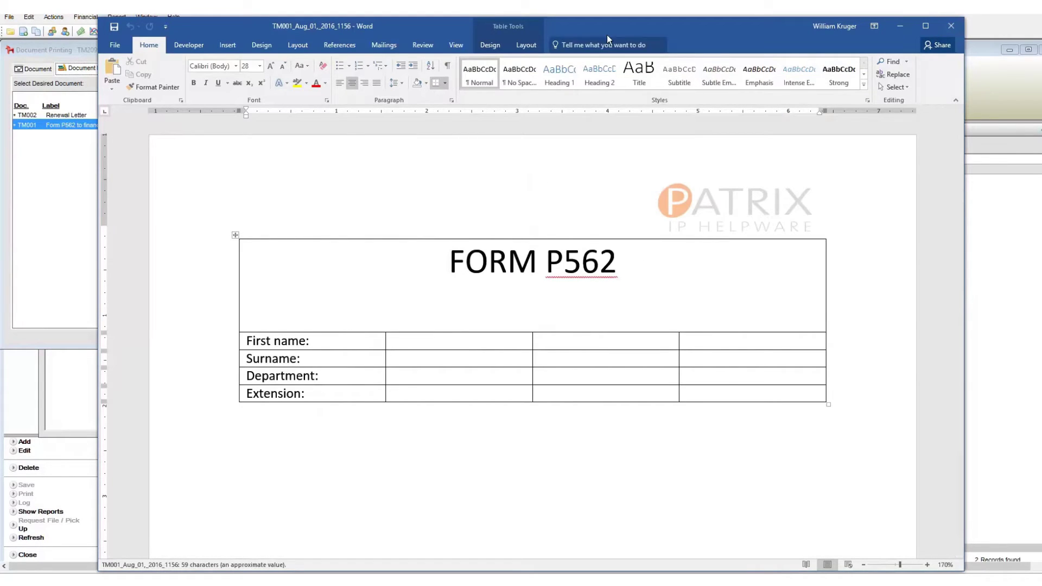
Move the generated Form P562 aside and view the TM002 Renewal Letter from the document printing list
left_click_drag(636, 27, 717, 17)
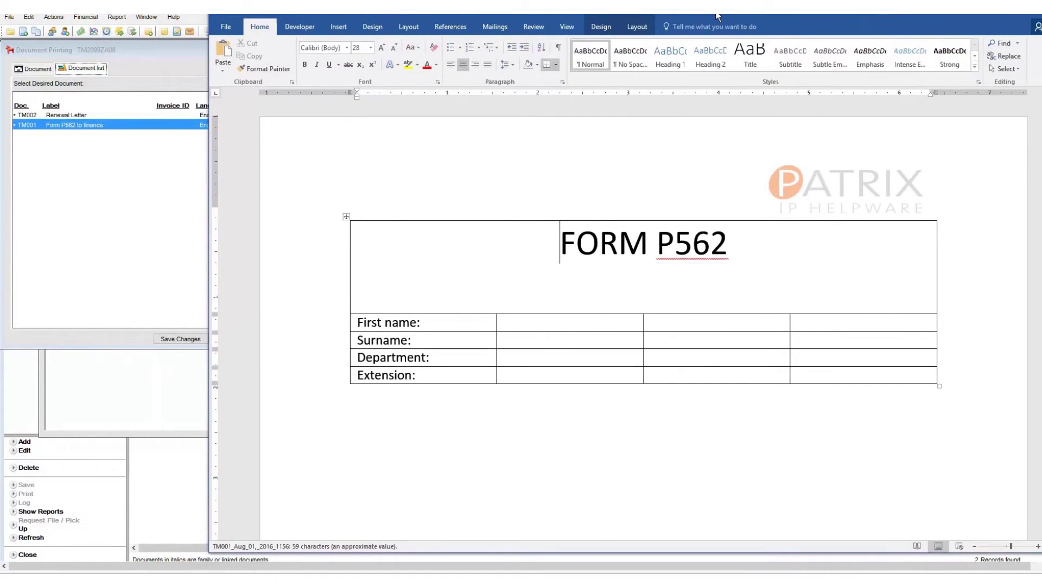
left_click(155, 53)
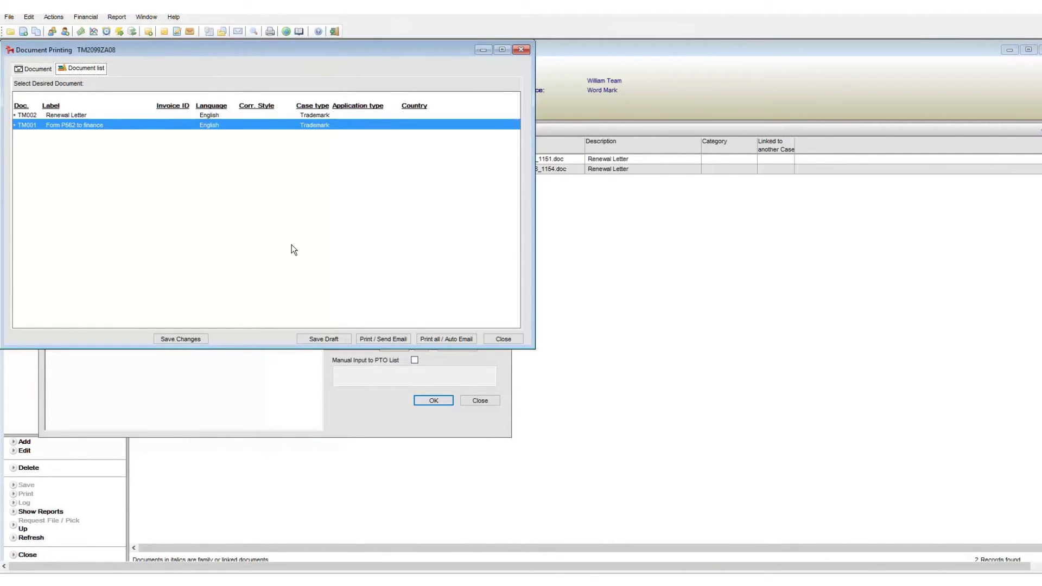
left_click(106, 116)
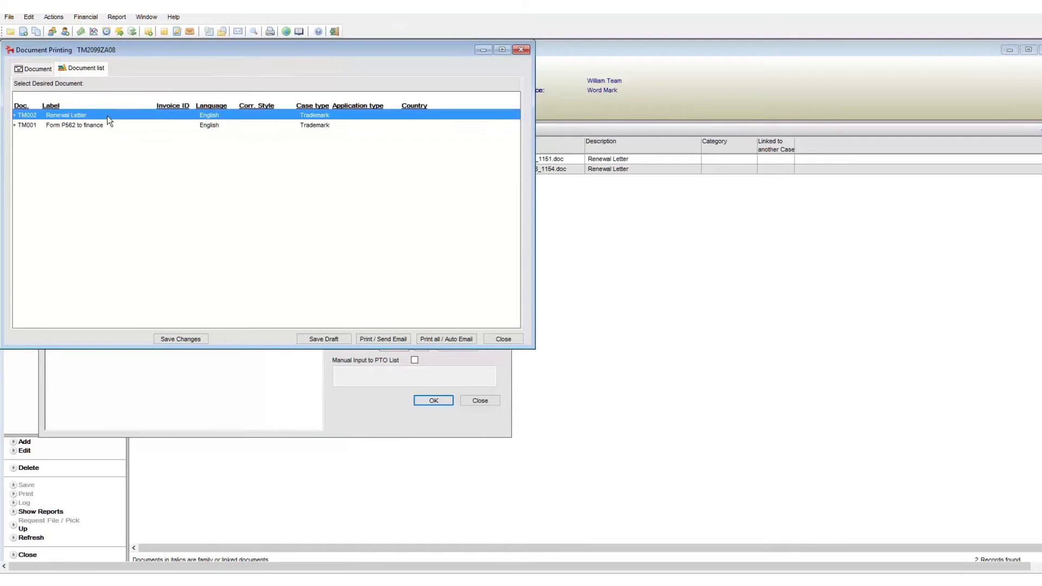
left_click(30, 68)
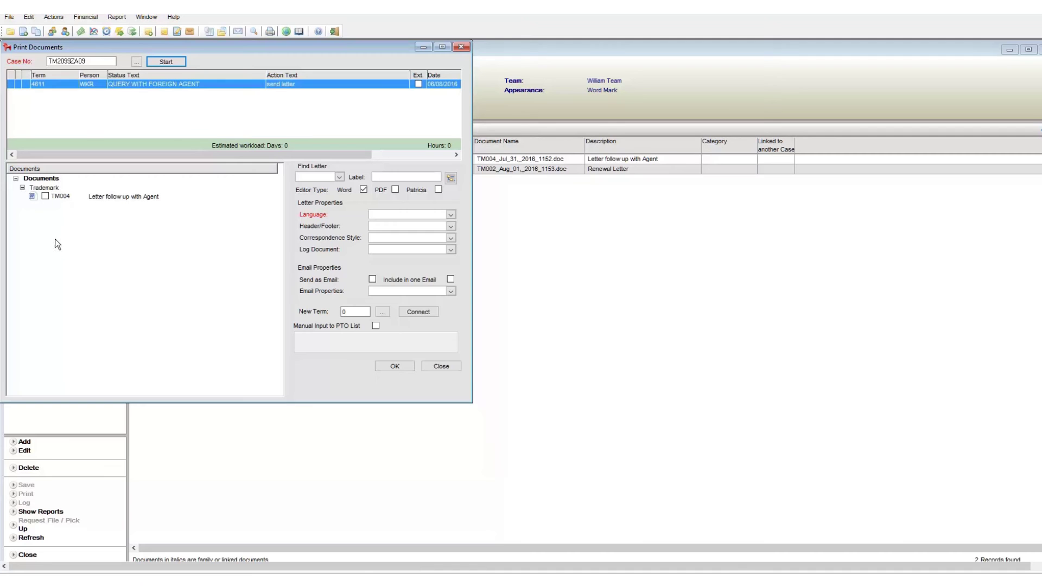
Generate TM004 Letter follow up with Agent with 05DEC2015 as the last correspondence date, and close the resulting Word document
left_click(46, 196)
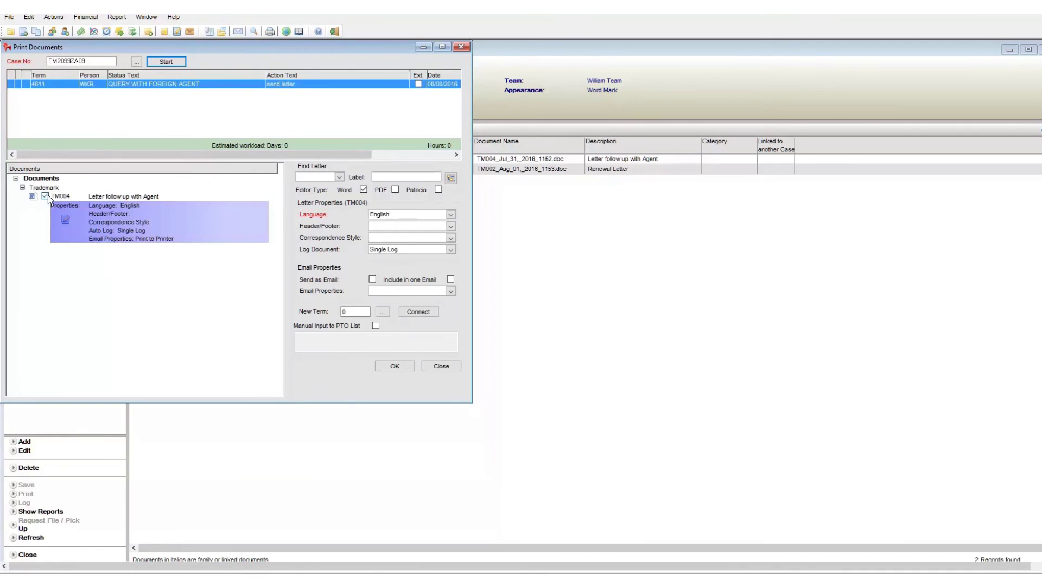
left_click(393, 367)
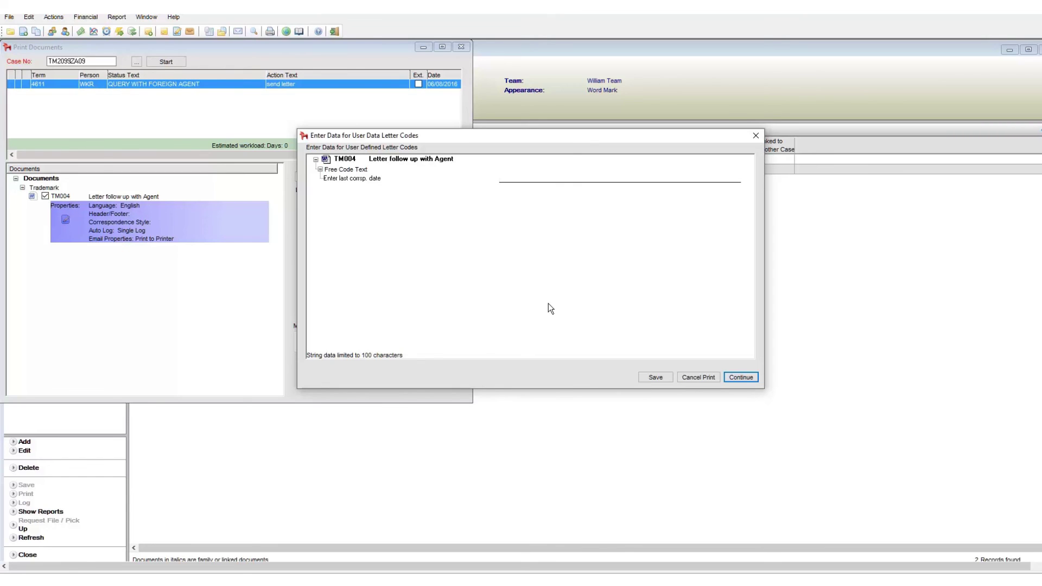
type("05DEC2015")
left_click(666, 380)
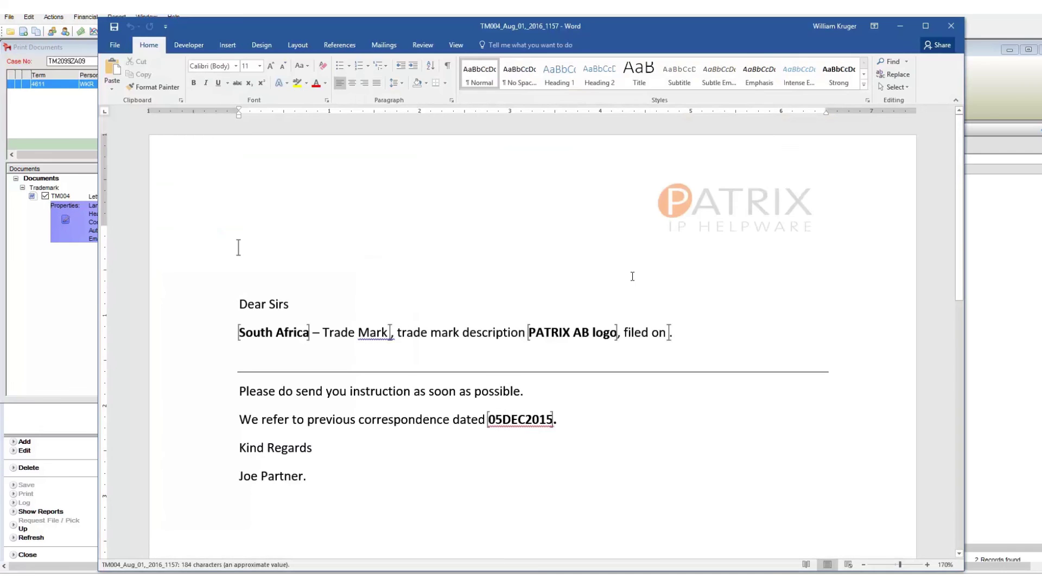
left_click(954, 30)
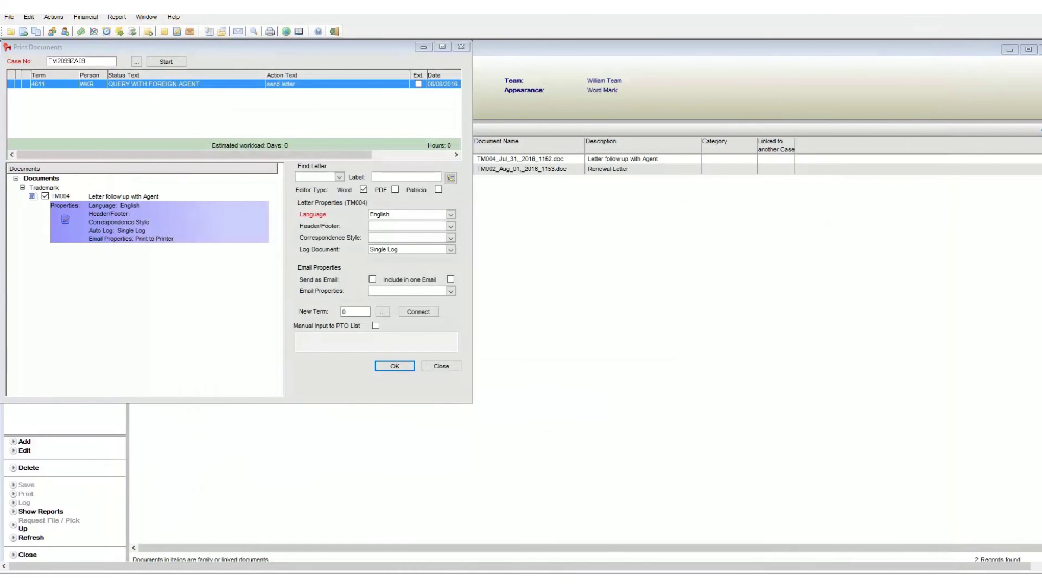